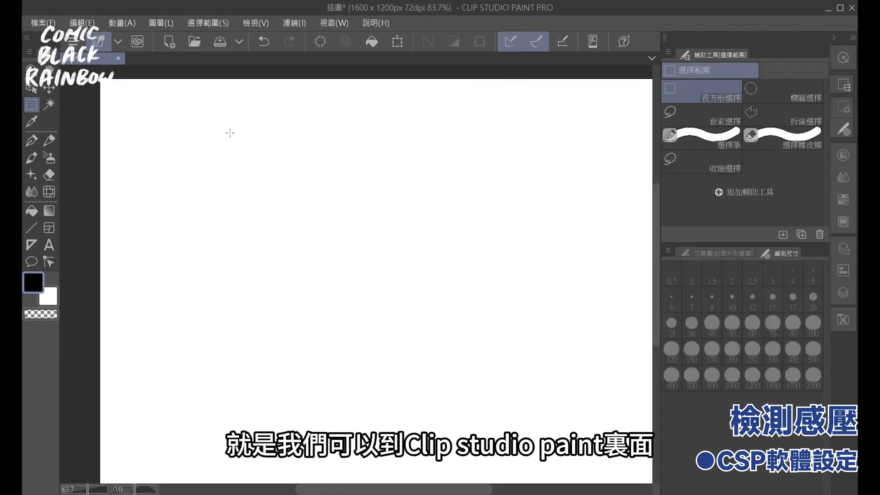
# Step: Open the pen pressure detection adjustment (調節筆壓檢測等級) and draw a freehand sample stroke with varying pressure across the canvas
pyautogui.click(42, 23)
pyautogui.moveTo(81, 23)
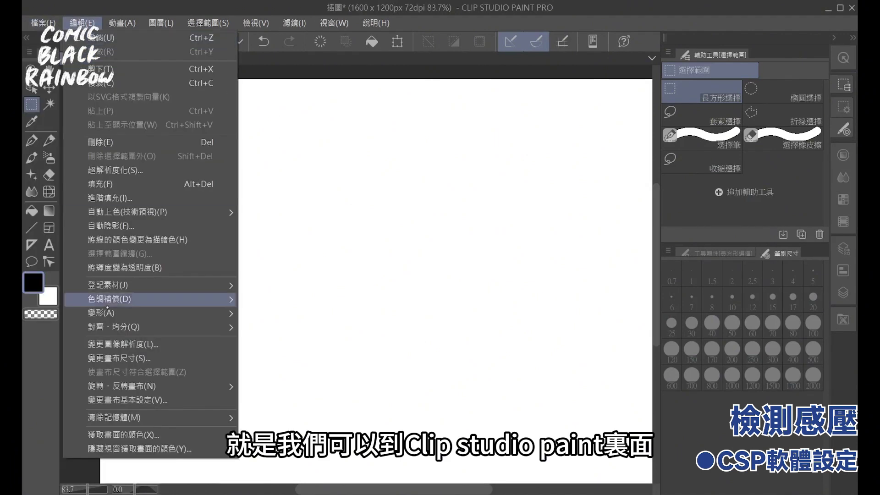
pyautogui.moveTo(43, 23)
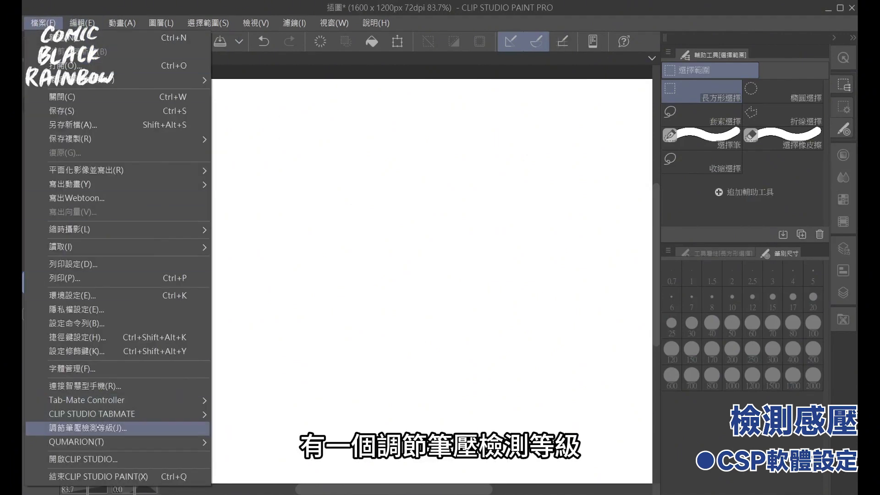
pyautogui.click(117, 429)
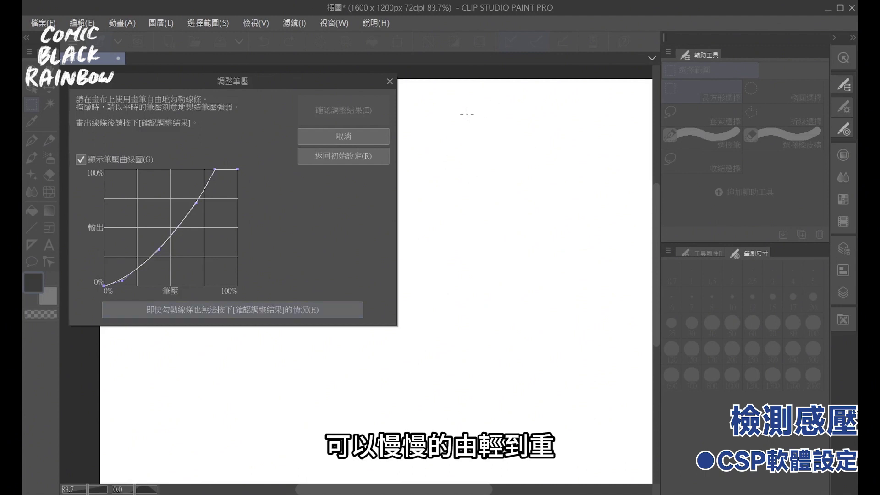
pyautogui.moveTo(472, 115)
pyautogui.mouseDown()
pyautogui.moveTo(469, 232)
pyautogui.moveTo(445, 313)
pyautogui.moveTo(392, 375)
pyautogui.moveTo(313, 416)
pyautogui.mouseUp()
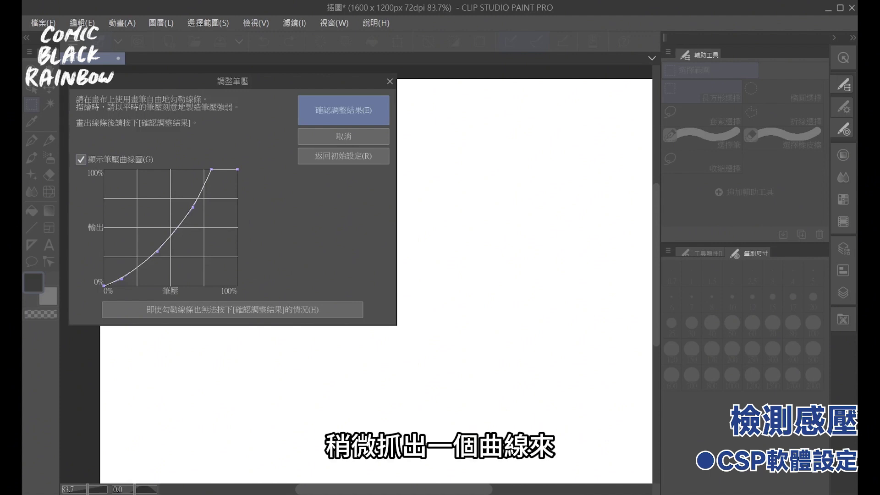
# Step: Confirm the calibrated pressure curve, make it one level softer (更柔軟) and finish the adjustment
pyautogui.press('Return')
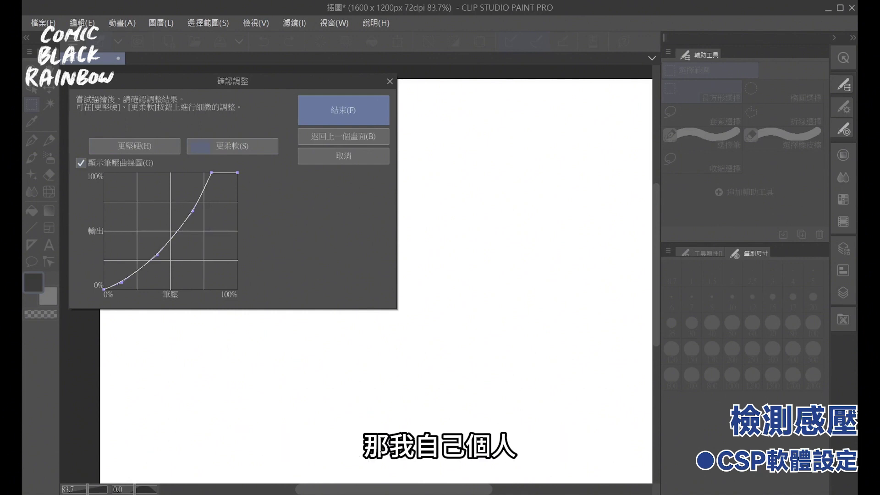
pyautogui.hotkey('alt', 's')
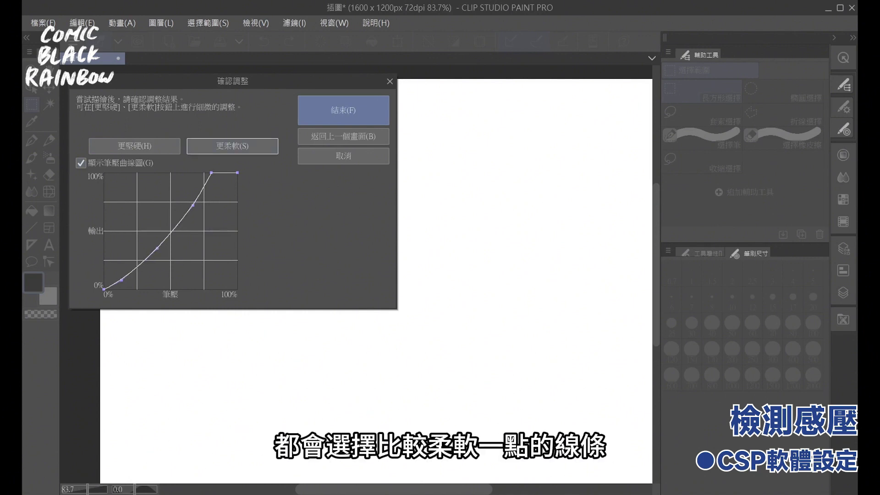
pyautogui.hotkey('alt', 'f')
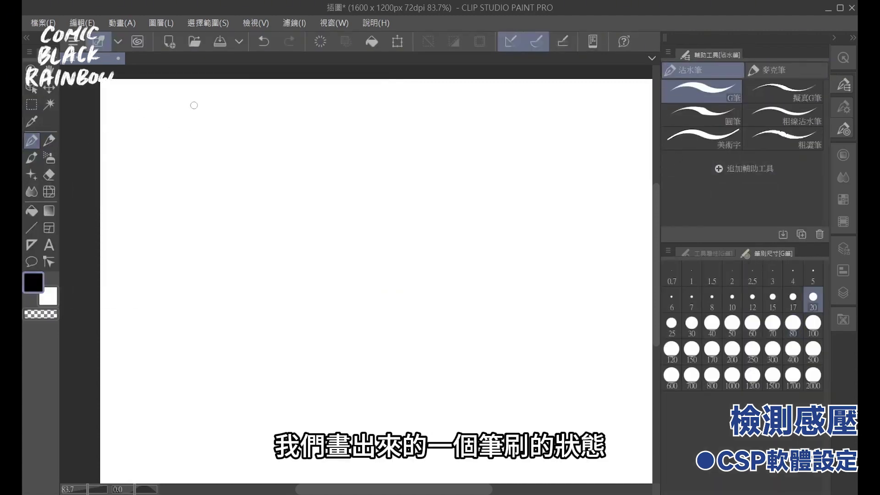
# Step: Draw a series of tapered curved test strokes on the canvas with the G-pen at brush size 20
pyautogui.moveTo(247, 117); pyautogui.dragTo(257, 280)
pyautogui.moveTo(256, 162); pyautogui.dragTo(292, 335)
pyautogui.moveTo(288, 161); pyautogui.dragTo(321, 334)
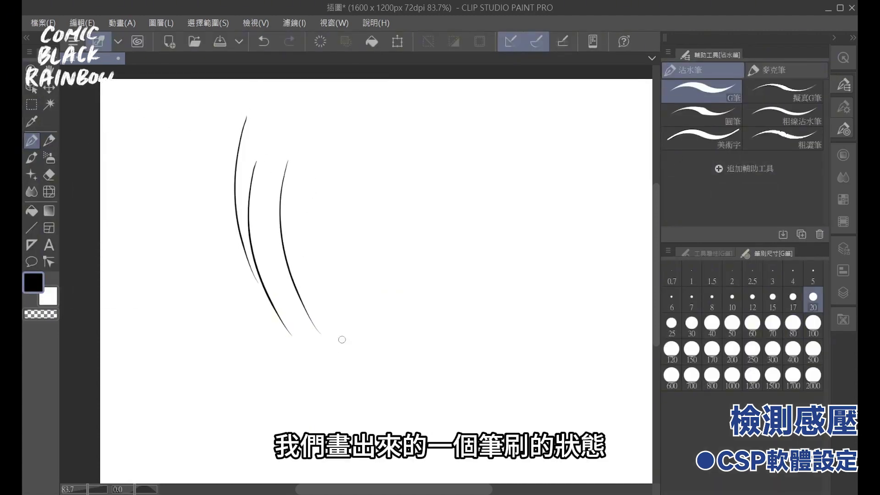
pyautogui.moveTo(303, 175); pyautogui.dragTo(324, 320)
pyautogui.moveTo(267, 170); pyautogui.dragTo(303, 332)
pyautogui.moveTo(330, 151); pyautogui.dragTo(338, 325)
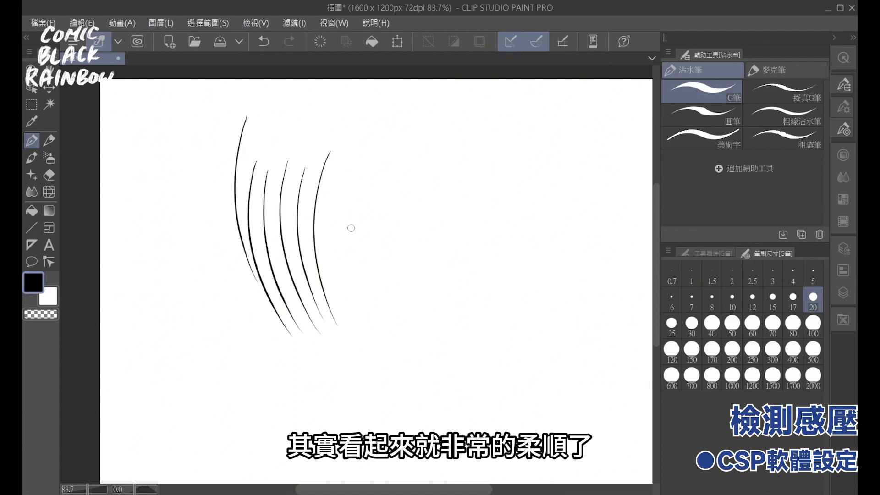
pyautogui.moveTo(337, 176)
pyautogui.mouseDown()
pyautogui.moveTo(357, 348)
pyautogui.moveTo(378, 354)
pyautogui.mouseUp()
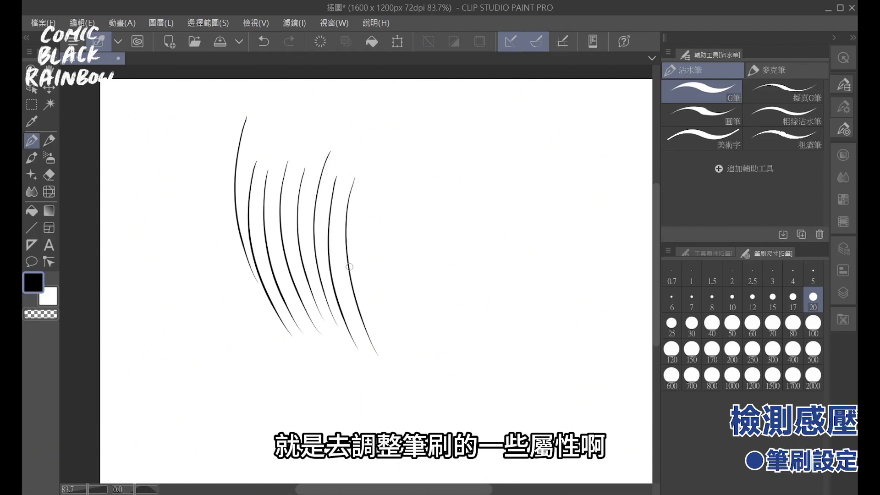
pyautogui.moveTo(217, 131); pyautogui.dragTo(280, 386)
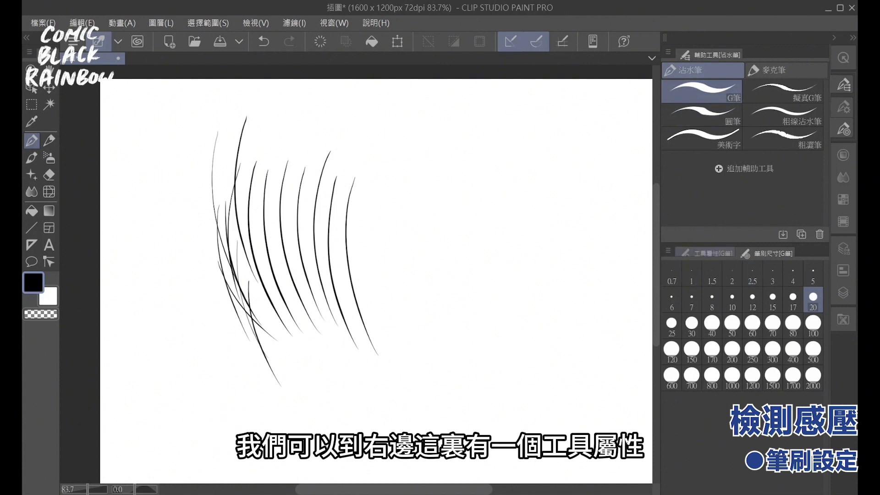
# Step: Open the G-pen's detailed sub tool settings and show its correction (修正) category
pyautogui.click(709, 254)
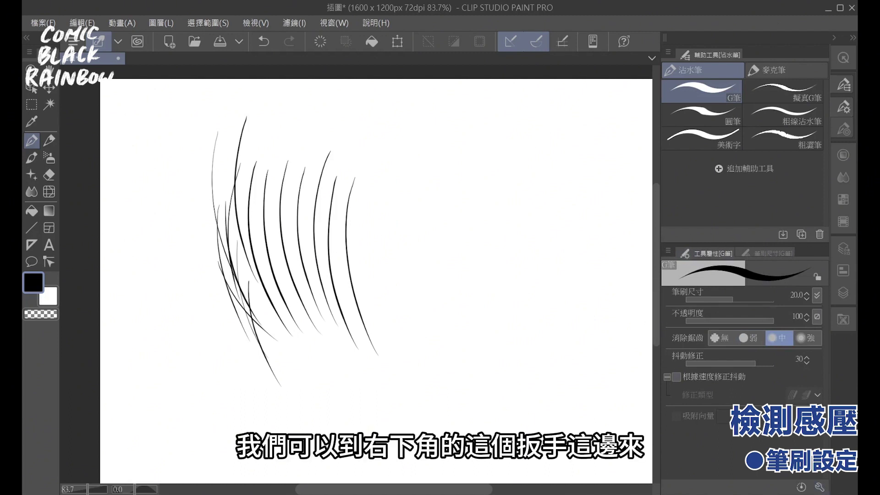
pyautogui.click(820, 487)
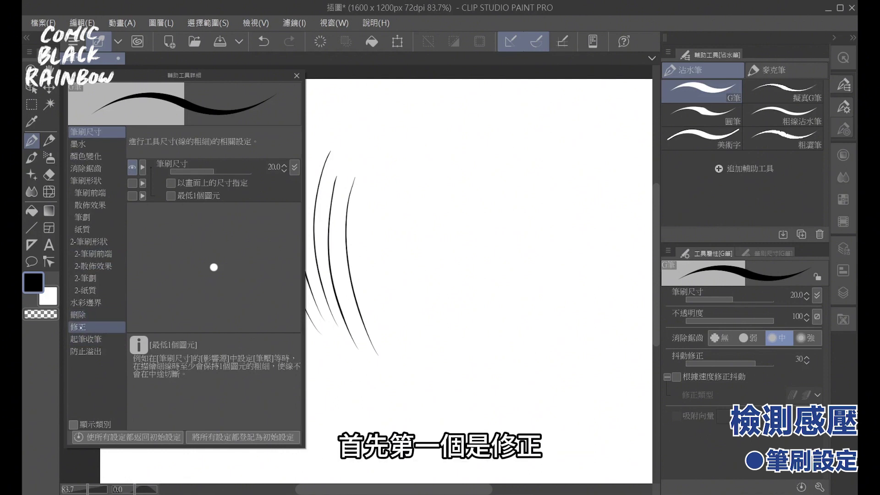
pyautogui.click(95, 329)
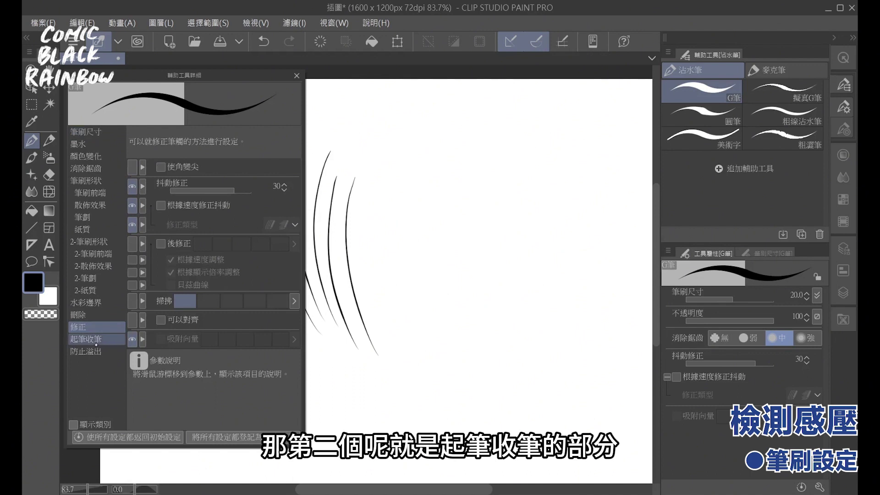
pyautogui.click(112, 345)
pyautogui.click(109, 329)
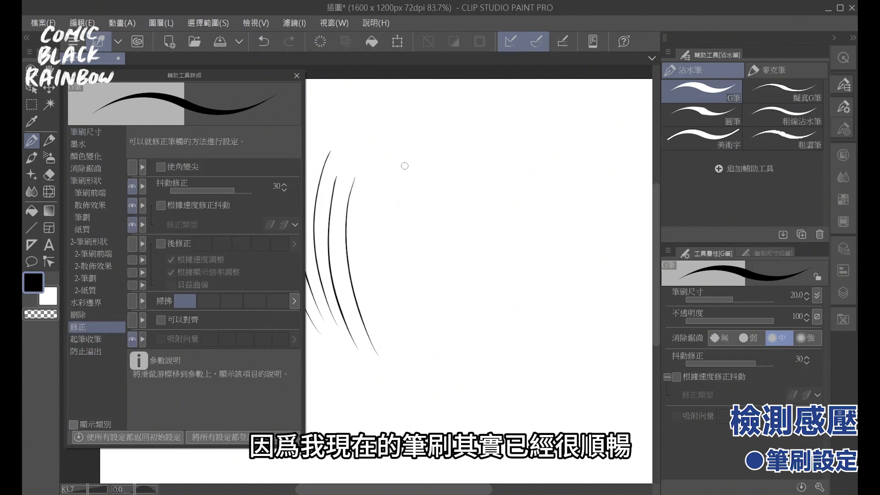
# Step: Draw several curved G-pen test strokes on the blank canvas area beside the settings window
pyautogui.moveTo(410, 111); pyautogui.dragTo(391, 316)
pyautogui.moveTo(407, 141); pyautogui.dragTo(397, 327)
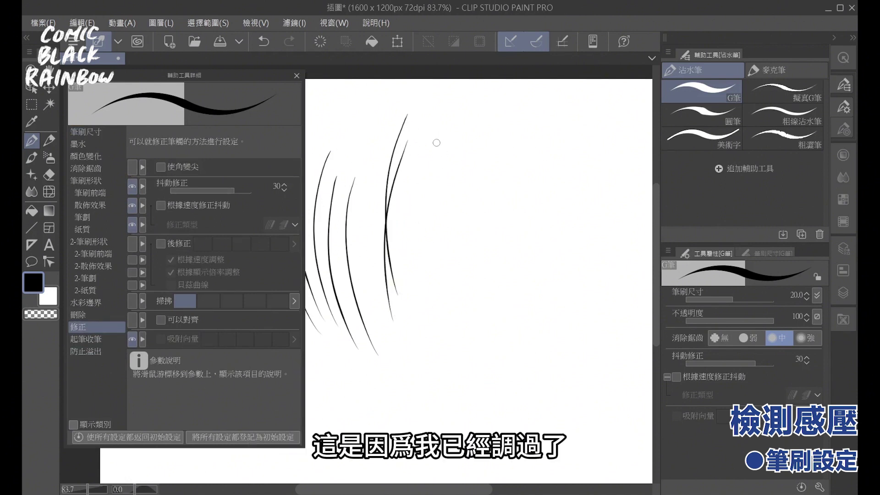
pyautogui.moveTo(405, 194); pyautogui.dragTo(402, 356)
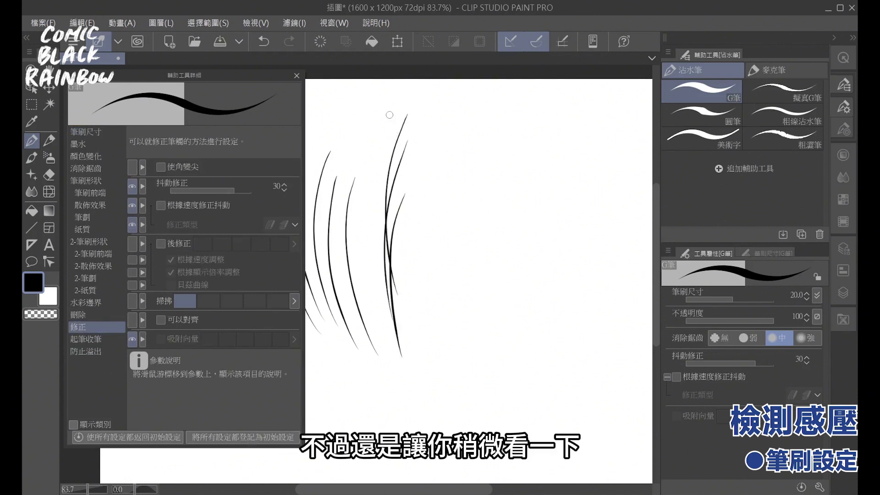
pyautogui.moveTo(391, 112); pyautogui.dragTo(397, 236)
# Step: Compare G-pen strokes with the sharp angles option (使角變尖) on and off, drawing heavy lines at brush size 100
pyautogui.moveTo(198, 175)
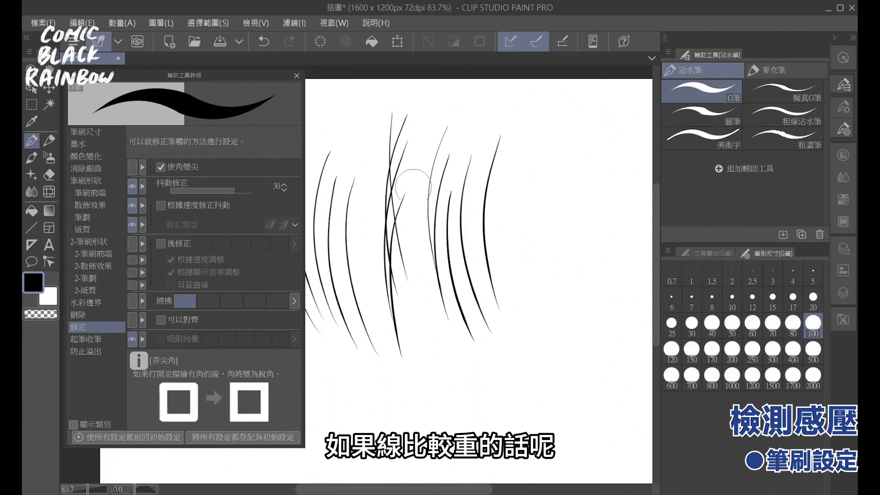
pyautogui.moveTo(412, 196); pyautogui.dragTo(423, 343)
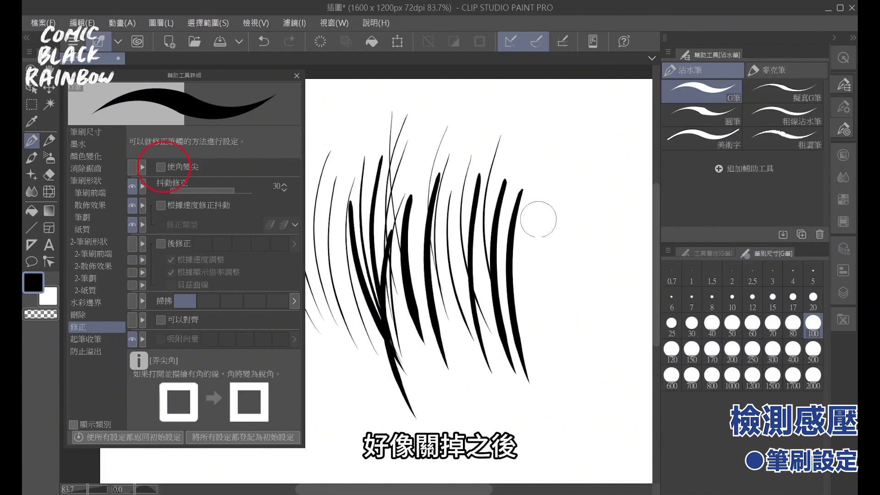
pyautogui.moveTo(535, 231); pyautogui.dragTo(568, 405)
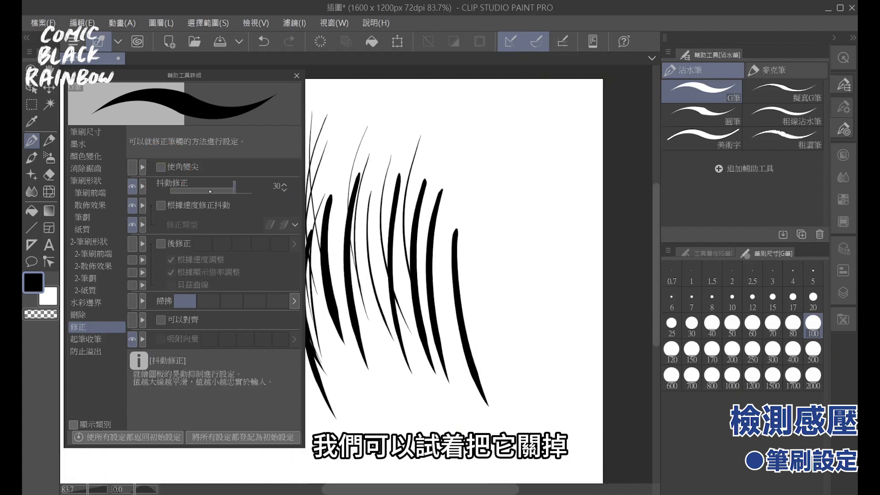
# Step: Set the stabilization (抖動修正) to 0 and draw curved test strokes at brush size 50
pyautogui.moveTo(234, 190); pyautogui.dragTo(157, 191)
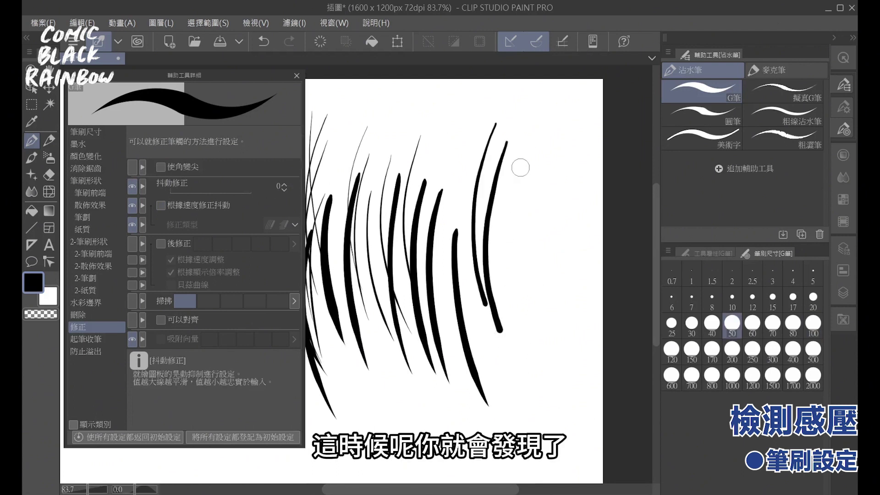
pyautogui.moveTo(513, 169); pyautogui.dragTo(512, 343)
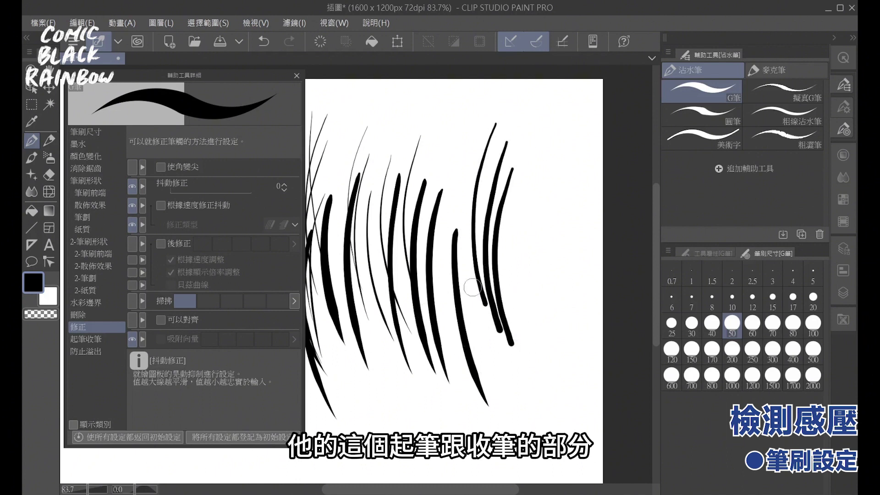
# Step: Set the stabilization to 100 and draw quick curved test strokes plus a long wavy line across the canvas
pyautogui.moveTo(166, 190); pyautogui.dragTo(265, 196)
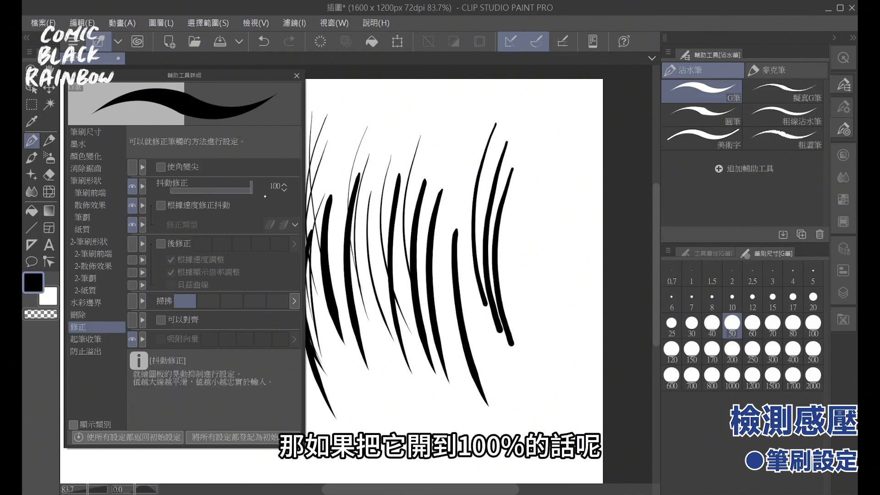
pyautogui.moveTo(553, 139); pyautogui.dragTo(527, 330)
pyautogui.moveTo(569, 191)
pyautogui.mouseDown()
pyautogui.moveTo(556, 337)
pyautogui.moveTo(561, 356)
pyautogui.moveTo(581, 353)
pyautogui.mouseUp()
pyautogui.moveTo(530, 177)
pyautogui.mouseDown()
pyautogui.moveTo(543, 321)
pyautogui.moveTo(532, 348)
pyautogui.moveTo(525, 172)
pyautogui.moveTo(520, 331)
pyautogui.mouseUp()
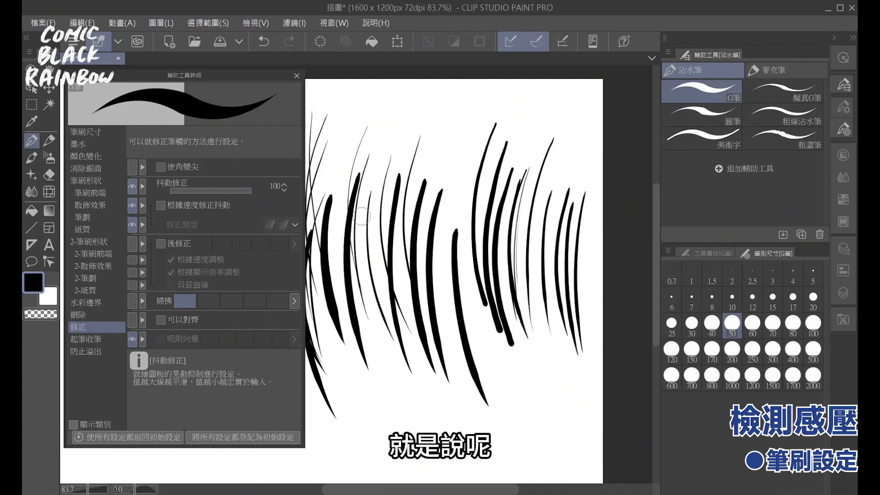
pyautogui.moveTo(347, 158)
pyautogui.mouseDown()
pyautogui.moveTo(570, 298)
pyautogui.moveTo(541, 351)
pyautogui.mouseUp()
pyautogui.moveTo(493, 321)
pyautogui.mouseDown()
pyautogui.moveTo(533, 373)
pyautogui.moveTo(521, 324)
pyautogui.moveTo(466, 357)
pyautogui.moveTo(474, 365)
pyautogui.moveTo(473, 350)
pyautogui.moveTo(459, 361)
pyautogui.mouseUp()
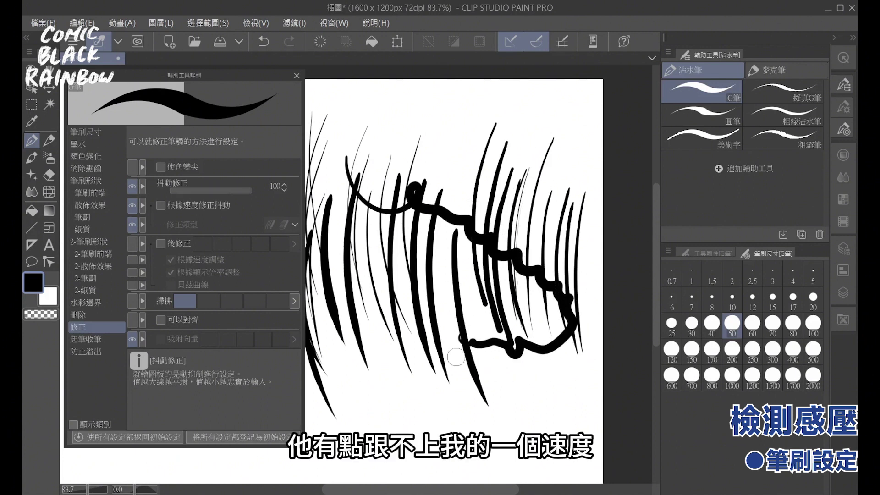
# Step: Set the stabilization to 30 and try it out with looping lines and short curved strokes
pyautogui.click(205, 189)
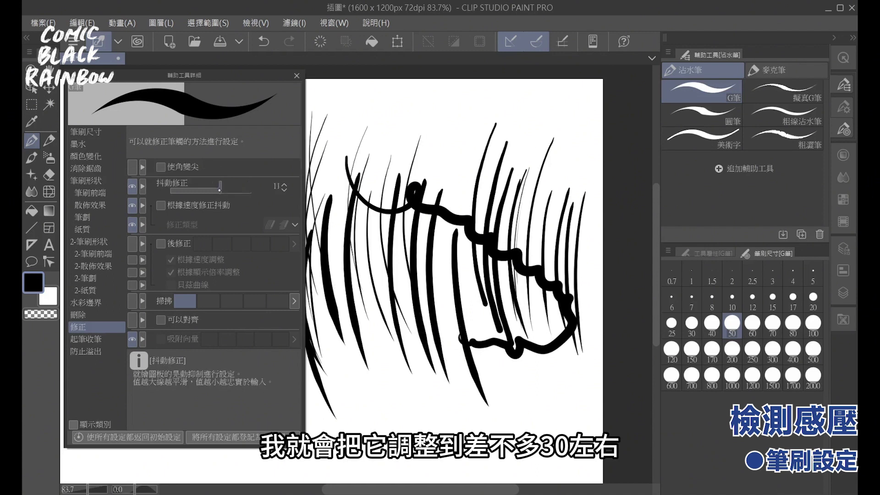
pyautogui.moveTo(205, 189); pyautogui.dragTo(234, 189)
pyautogui.moveTo(355, 192)
pyautogui.mouseDown()
pyautogui.moveTo(336, 200)
pyautogui.moveTo(376, 136)
pyautogui.moveTo(392, 184)
pyautogui.moveTo(485, 175)
pyautogui.moveTo(500, 206)
pyautogui.moveTo(536, 235)
pyautogui.moveTo(534, 276)
pyautogui.moveTo(464, 297)
pyautogui.moveTo(429, 276)
pyautogui.moveTo(454, 266)
pyautogui.moveTo(467, 242)
pyautogui.mouseUp()
pyautogui.moveTo(366, 274); pyautogui.dragTo(401, 431)
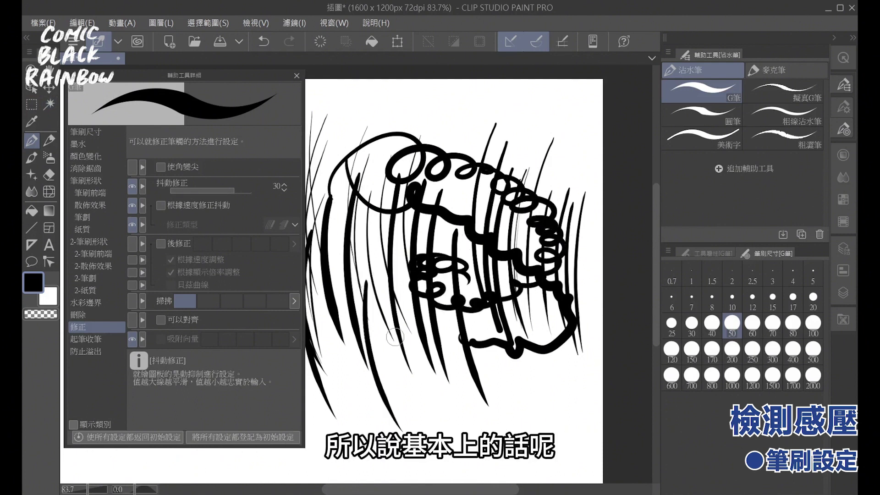
pyautogui.moveTo(395, 327); pyautogui.dragTo(381, 415)
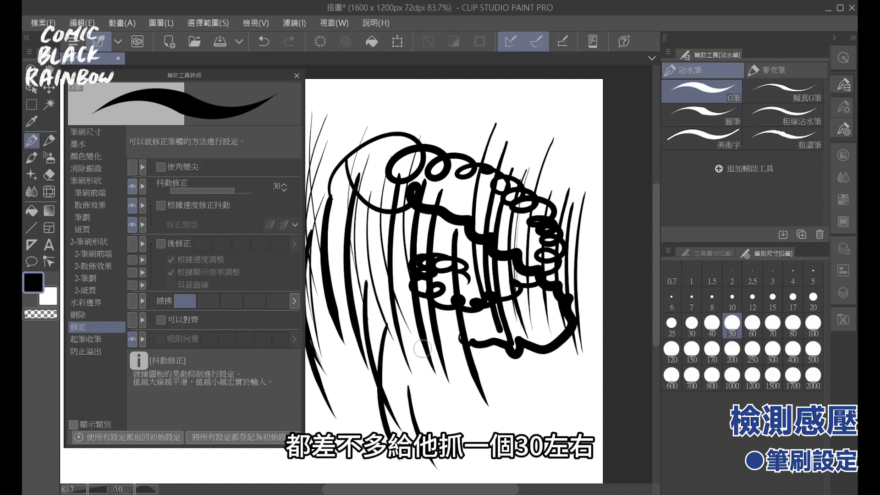
pyautogui.moveTo(422, 350); pyautogui.dragTo(426, 412)
pyautogui.moveTo(443, 360); pyautogui.dragTo(456, 475)
pyautogui.moveTo(458, 364); pyautogui.dragTo(467, 442)
pyautogui.moveTo(479, 387); pyautogui.dragTo(486, 442)
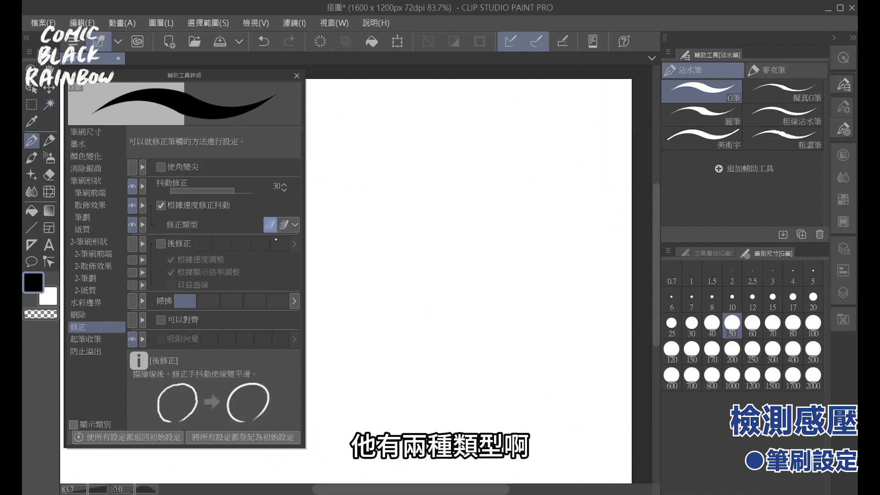
# Step: Set the speed-based correction type to 在快速繪製時輕微修正 and draw a dense group of quick curved test strokes
pyautogui.click(295, 225)
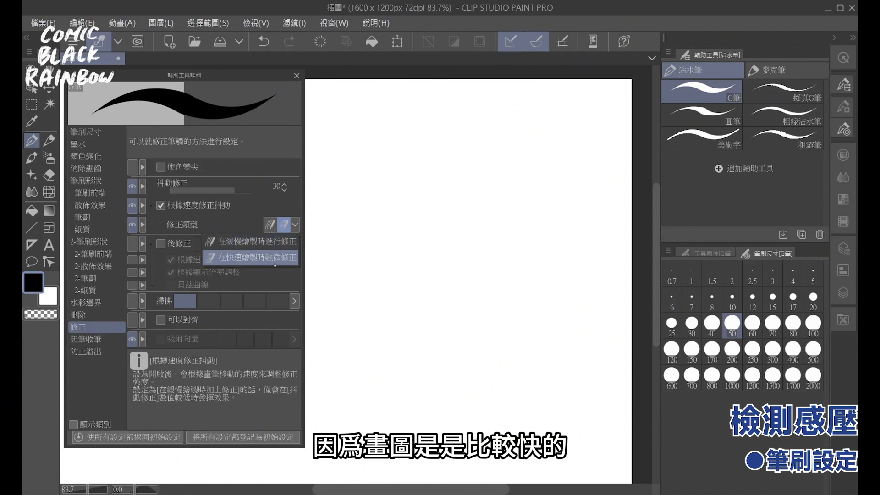
pyautogui.click(276, 265)
pyautogui.moveTo(377, 112); pyautogui.dragTo(360, 274)
pyautogui.moveTo(388, 139); pyautogui.dragTo(379, 289)
pyautogui.moveTo(403, 158); pyautogui.dragTo(398, 308)
pyautogui.moveTo(420, 162); pyautogui.dragTo(412, 320)
pyautogui.moveTo(424, 188); pyautogui.dragTo(427, 335)
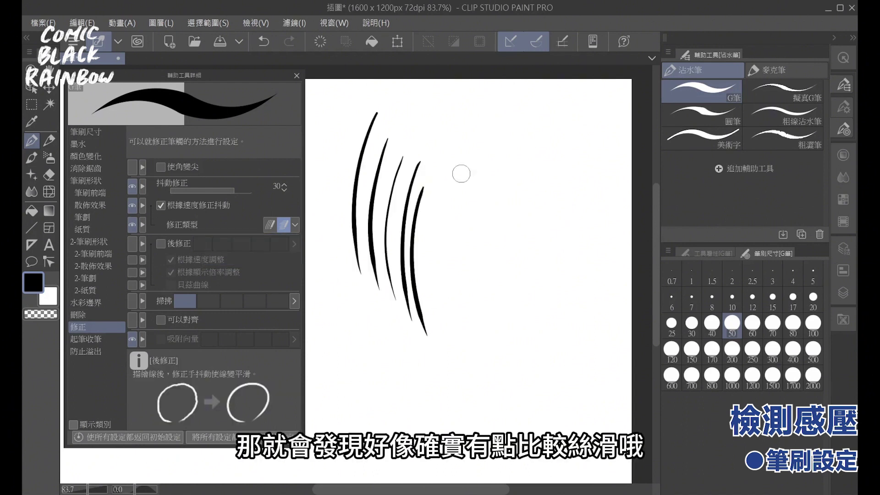
pyautogui.moveTo(350, 127)
pyautogui.mouseDown()
pyautogui.moveTo(367, 269)
pyautogui.moveTo(384, 259)
pyautogui.mouseUp()
pyautogui.moveTo(389, 141); pyautogui.dragTo(411, 259)
pyautogui.moveTo(330, 158); pyautogui.dragTo(346, 275)
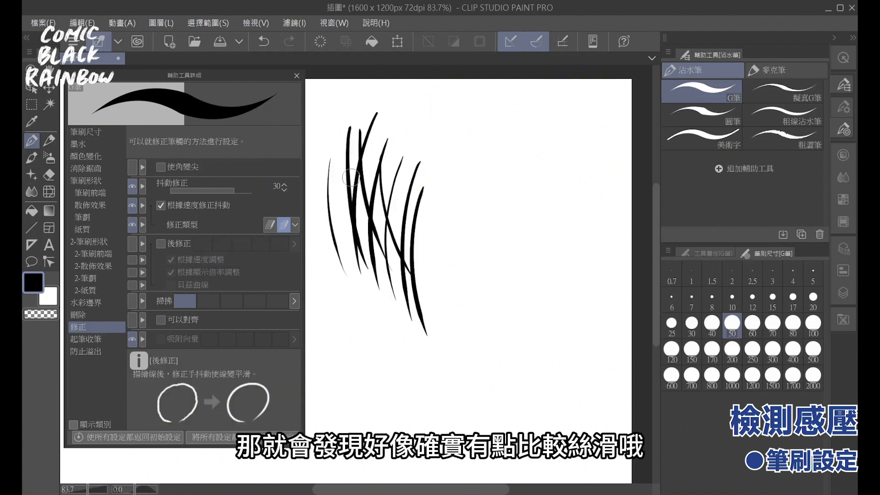
pyautogui.moveTo(352, 177); pyautogui.dragTo(369, 333)
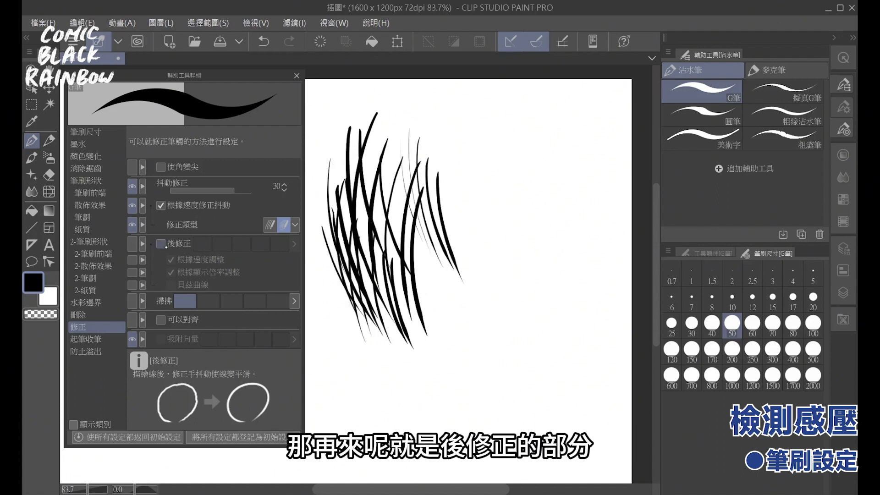
# Step: Enable post correction (後修正) and draw a row of curved test strokes beside the existing ones
pyautogui.click(163, 245)
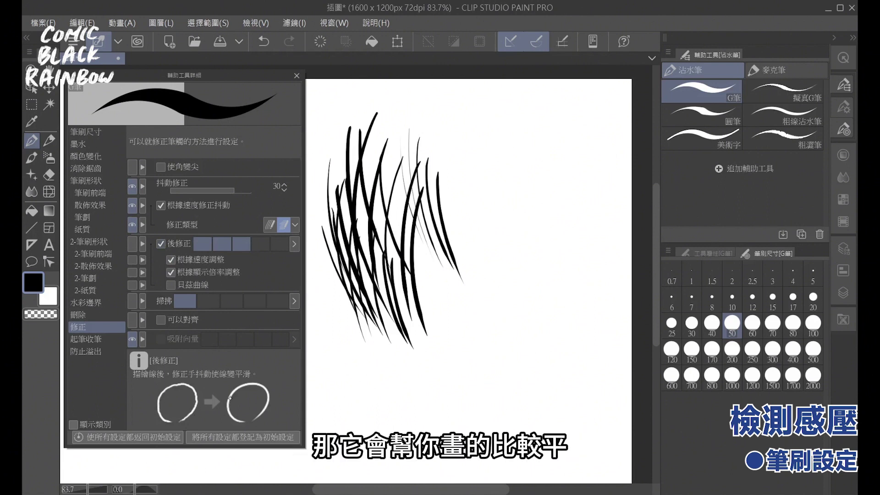
pyautogui.moveTo(474, 148); pyautogui.dragTo(495, 307)
pyautogui.moveTo(507, 156); pyautogui.dragTo(531, 316)
pyautogui.moveTo(537, 171); pyautogui.dragTo(546, 316)
pyautogui.moveTo(557, 189)
pyautogui.mouseDown()
pyautogui.moveTo(561, 312)
pyautogui.moveTo(550, 275)
pyautogui.mouseUp()
pyautogui.moveTo(571, 170); pyautogui.dragTo(564, 270)
pyautogui.moveTo(573, 306); pyautogui.dragTo(577, 314)
pyautogui.moveTo(589, 167)
pyautogui.mouseDown()
pyautogui.moveTo(588, 307)
pyautogui.moveTo(600, 305)
pyautogui.mouseUp()
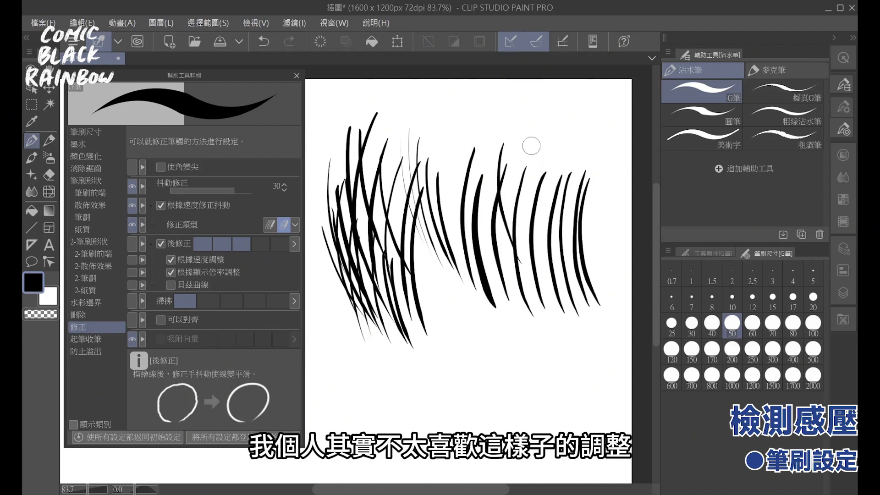
# Step: Draw more quick curved test strokes across the existing row, and turn off post correction (後修正)
pyautogui.moveTo(531, 145); pyautogui.dragTo(523, 247)
pyautogui.moveTo(532, 176); pyautogui.dragTo(545, 239)
pyautogui.moveTo(550, 151); pyautogui.dragTo(560, 259)
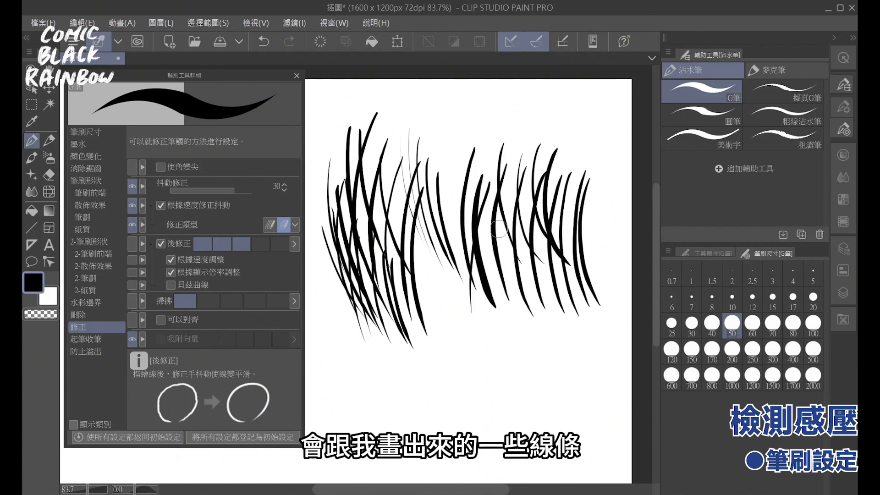
pyautogui.moveTo(477, 243)
pyautogui.mouseDown()
pyautogui.moveTo(485, 347)
pyautogui.moveTo(482, 276)
pyautogui.moveTo(504, 360)
pyautogui.mouseUp()
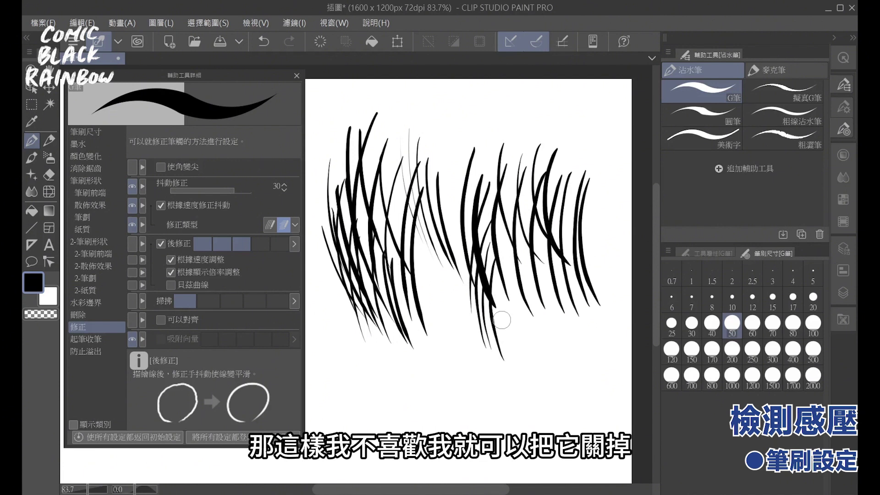
pyautogui.click(161, 243)
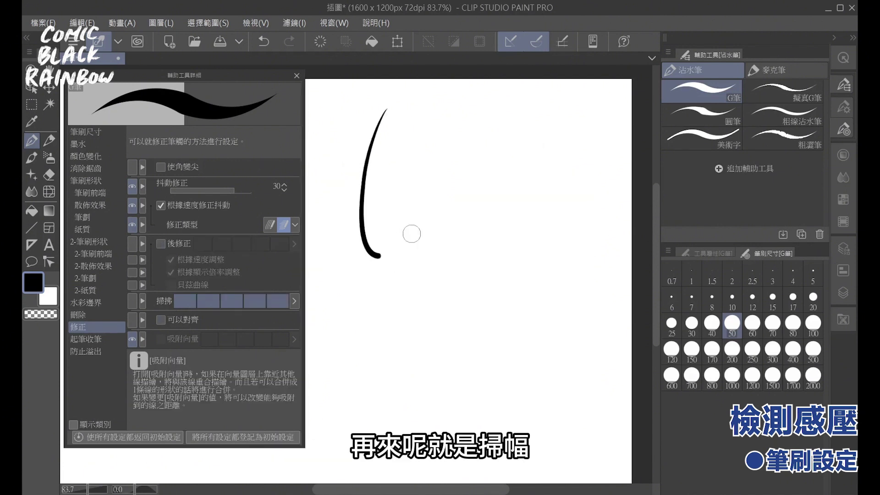
# Step: Draw a row of long curved test strokes with flicked, hooked tails using the maximum 掃拂 level
pyautogui.moveTo(412, 234); pyautogui.dragTo(426, 188)
pyautogui.moveTo(357, 122); pyautogui.dragTo(365, 296)
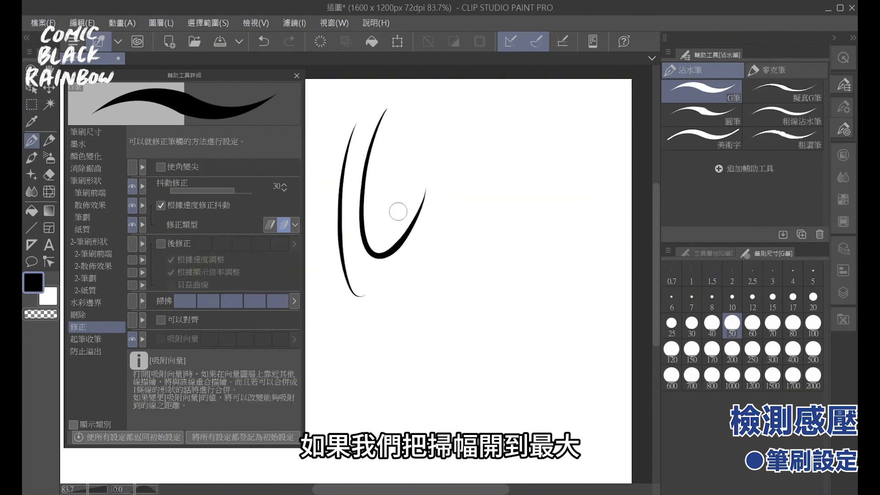
pyautogui.moveTo(412, 128); pyautogui.dragTo(435, 281)
pyautogui.moveTo(451, 116); pyautogui.dragTo(445, 277)
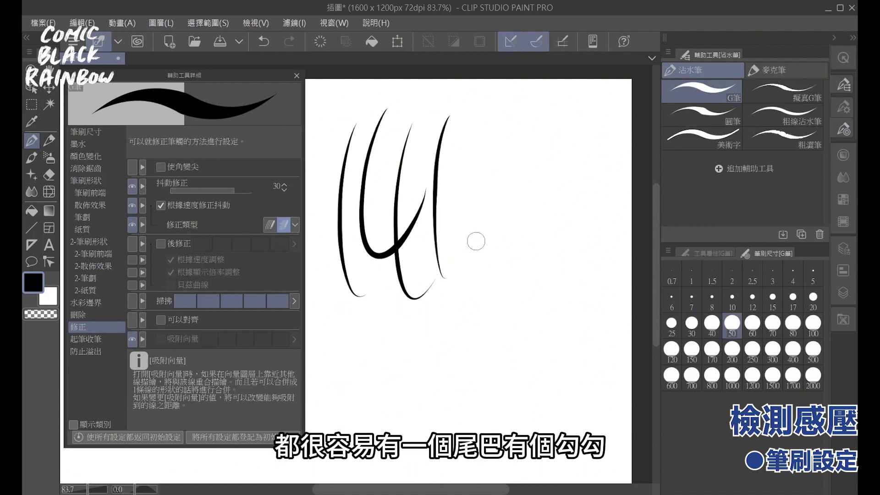
pyautogui.moveTo(472, 122); pyautogui.dragTo(492, 264)
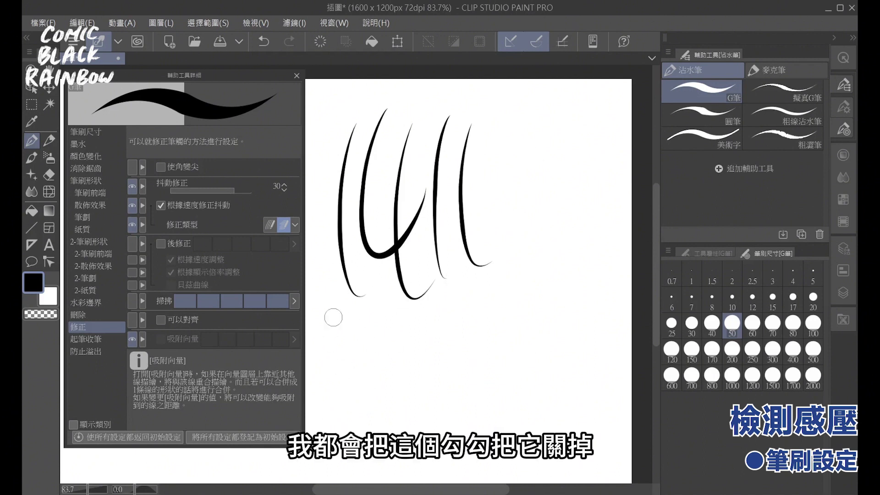
# Step: Open the 起筆收筆 settings and look through the parameters that the starting and ending effect can influence
pyautogui.click(86, 339)
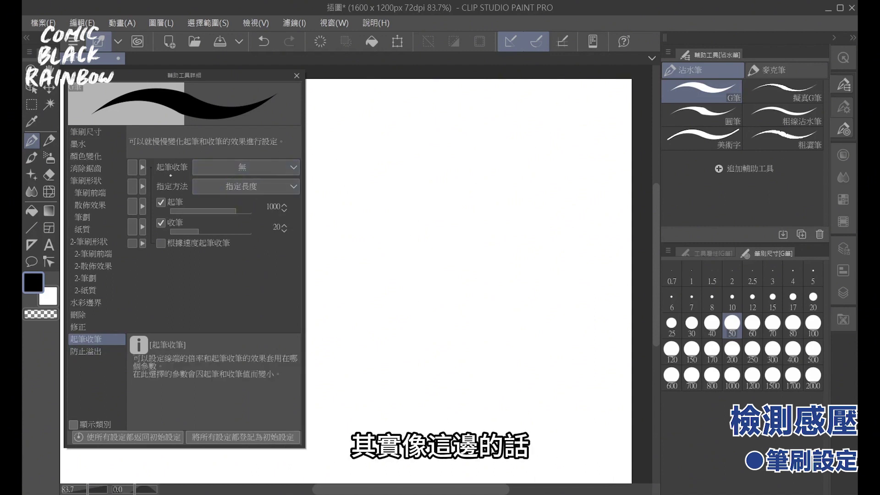
pyautogui.click(248, 168)
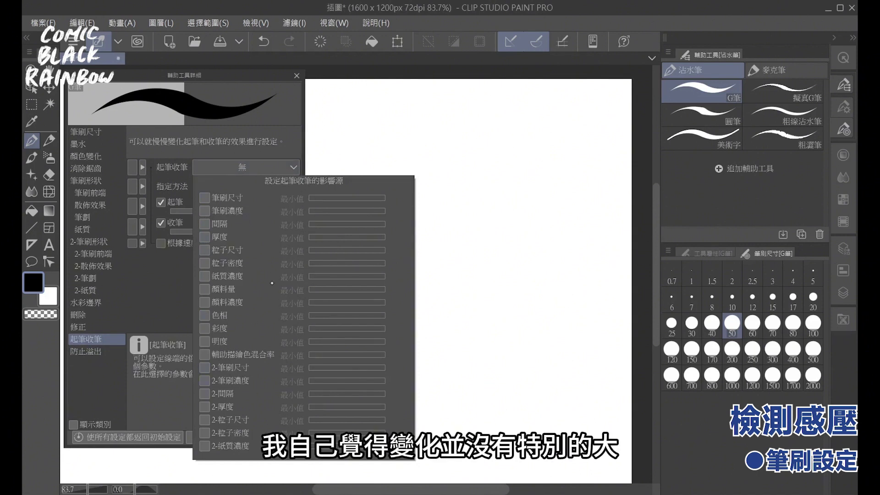
pyautogui.click(204, 186)
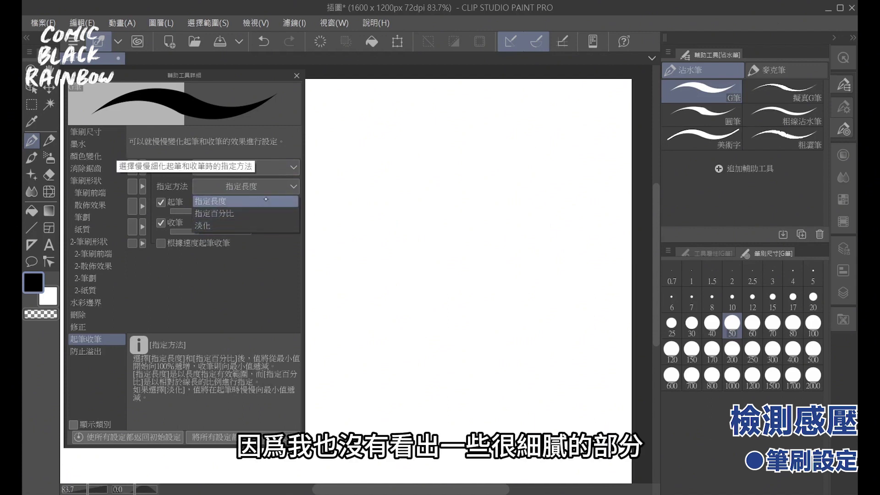
# Step: Try 指定百分比 and 淡化 as the starting and ending specification method (指定方法), and return it to 指定長度
pyautogui.click(254, 214)
pyautogui.click(257, 186)
pyautogui.click(257, 225)
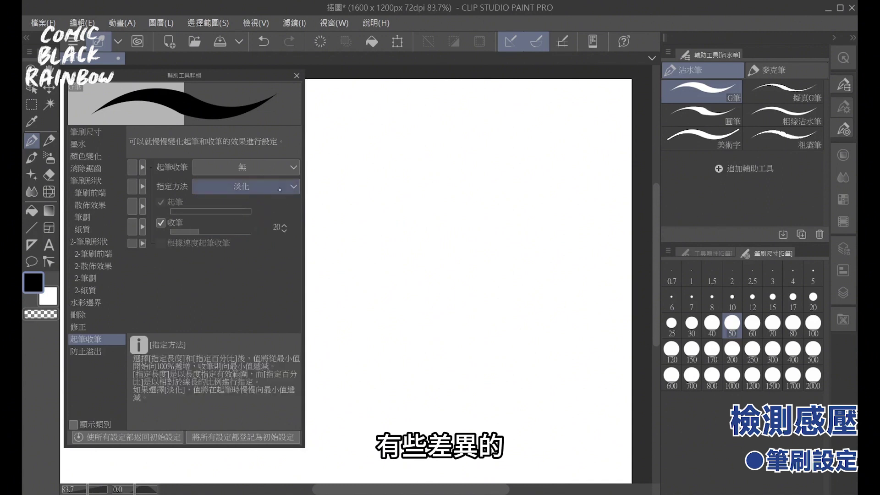
pyautogui.click(256, 186)
pyautogui.click(275, 201)
# Step: Set the specification method (指定方法) to 淡化 and draw groups of curved test strokes on the empty canvas
pyautogui.click(275, 186)
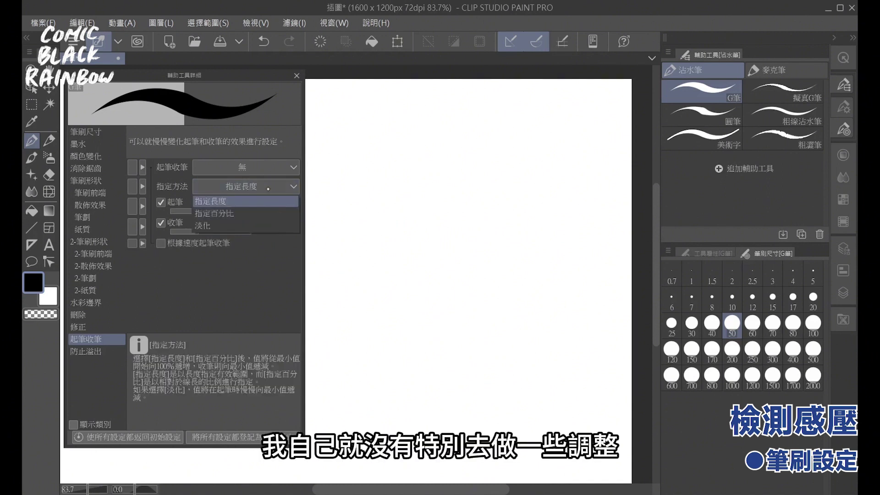
pyautogui.click(269, 227)
pyautogui.moveTo(363, 138); pyautogui.dragTo(364, 277)
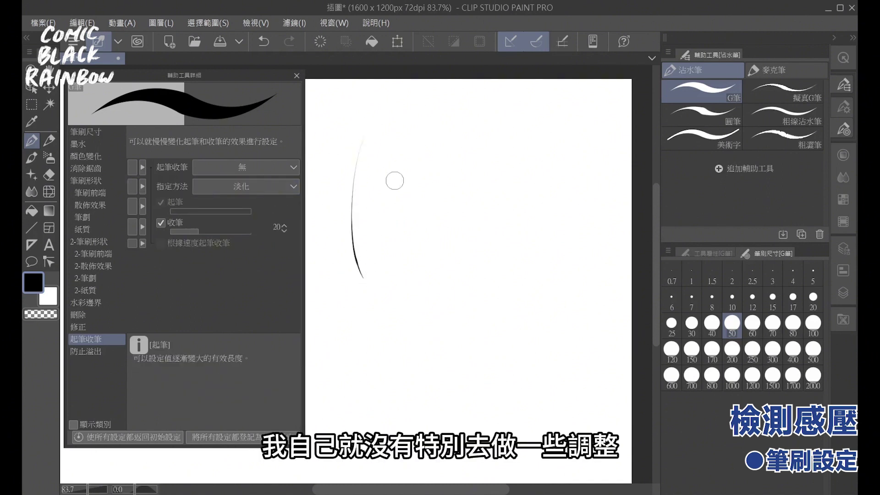
pyautogui.moveTo(394, 140); pyautogui.dragTo(392, 299)
pyautogui.moveTo(409, 154); pyautogui.dragTo(406, 302)
pyautogui.moveTo(425, 178); pyautogui.dragTo(427, 315)
pyautogui.moveTo(453, 162); pyautogui.dragTo(453, 353)
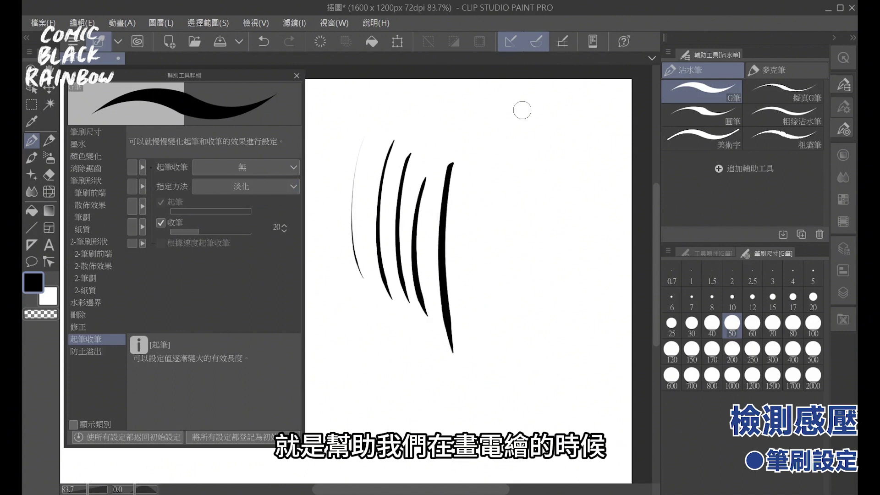
pyautogui.moveTo(333, 193)
pyautogui.mouseDown()
pyautogui.moveTo(346, 316)
pyautogui.moveTo(365, 323)
pyautogui.mouseUp()
pyautogui.moveTo(359, 185); pyautogui.dragTo(388, 353)
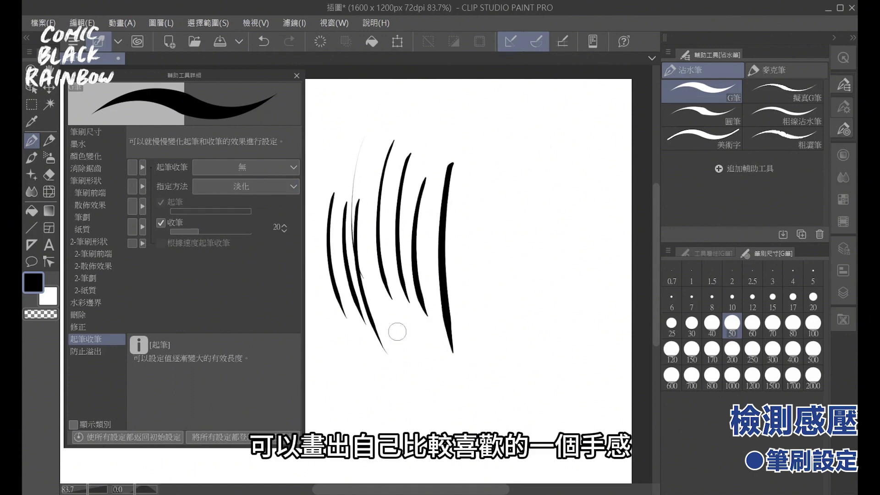
# Step: Set the specification method (指定方法) to 指定長度 and draw a row of curved test strokes beside the existing ones
pyautogui.click(272, 188)
pyautogui.click(241, 202)
pyautogui.moveTo(493, 141)
pyautogui.mouseDown()
pyautogui.moveTo(478, 212)
pyautogui.moveTo(482, 287)
pyautogui.mouseUp()
pyautogui.moveTo(497, 171)
pyautogui.mouseDown()
pyautogui.moveTo(488, 236)
pyautogui.moveTo(500, 301)
pyautogui.mouseUp()
pyautogui.moveTo(510, 177)
pyautogui.mouseDown()
pyautogui.moveTo(510, 314)
pyautogui.moveTo(519, 307)
pyautogui.mouseUp()
pyautogui.moveTo(535, 191); pyautogui.dragTo(538, 327)
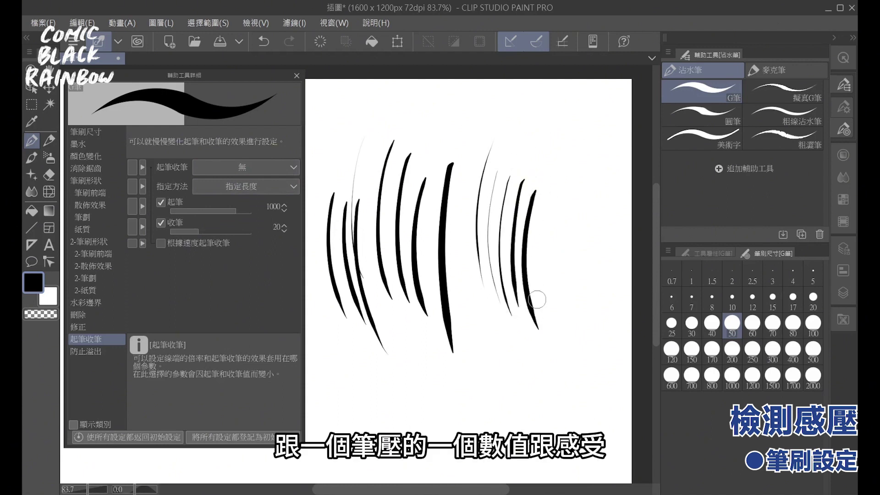